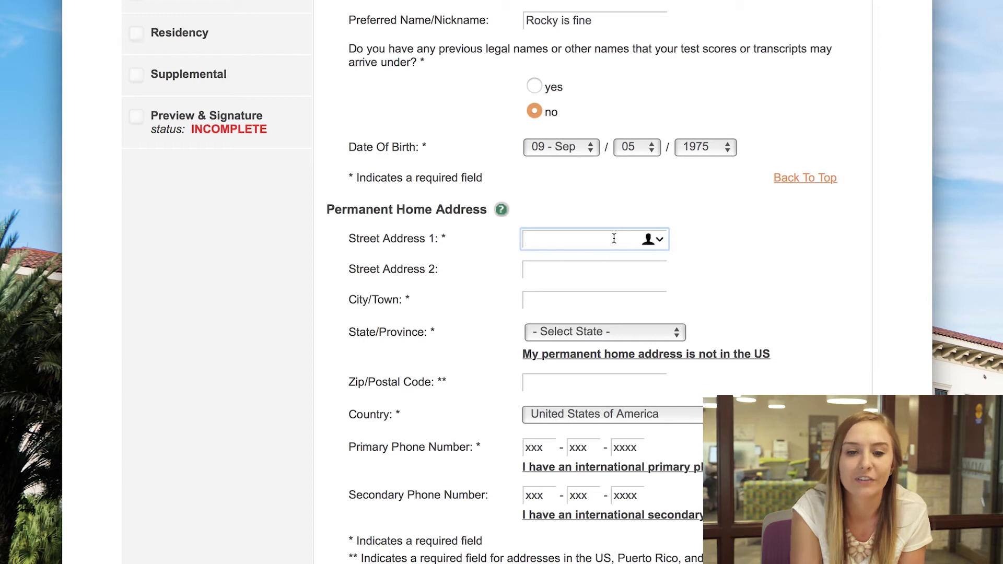
Fill in the applicant's street address and city under Permanent Home Address, leaving the second address line empty.
type("8")
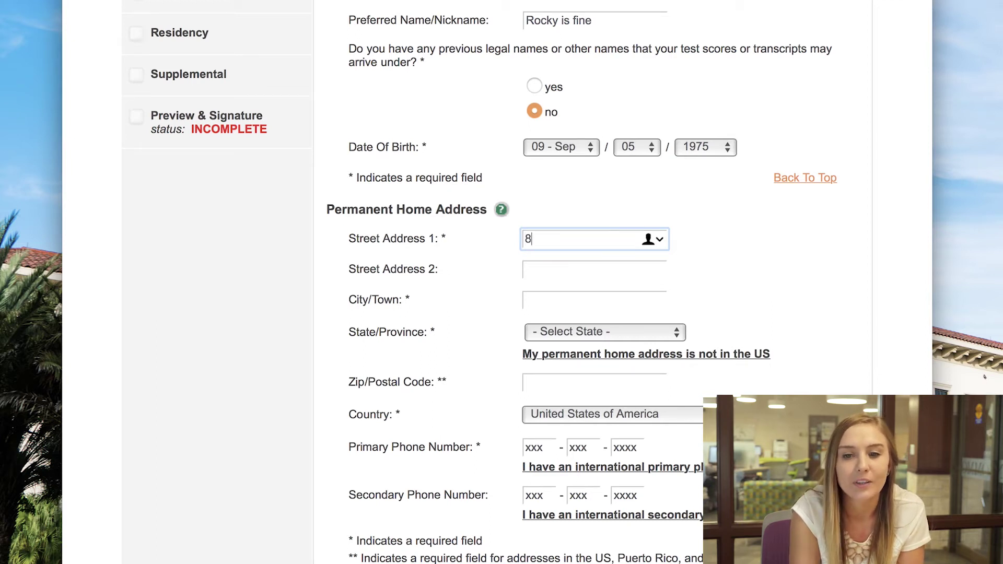
type("350")
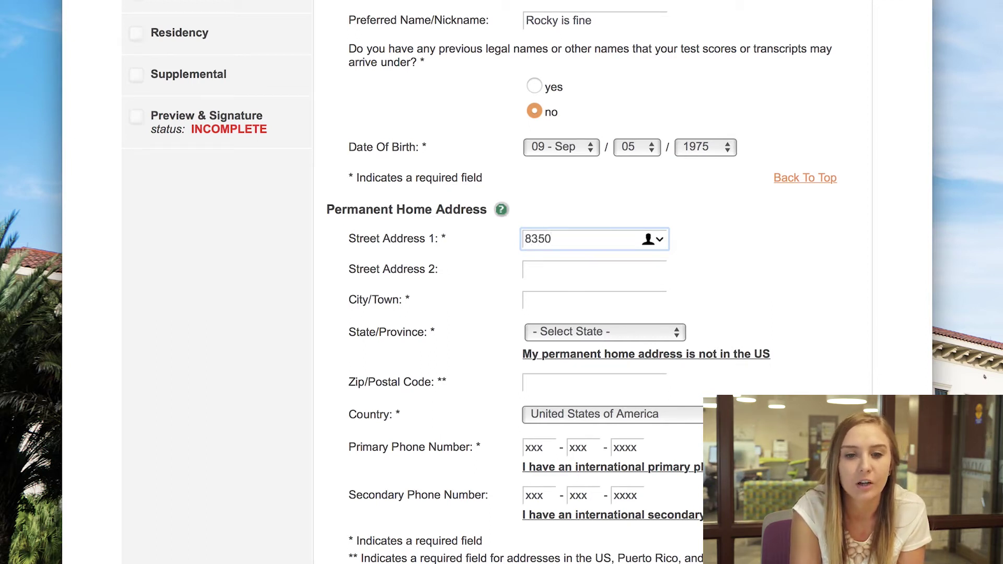
type(" N ")
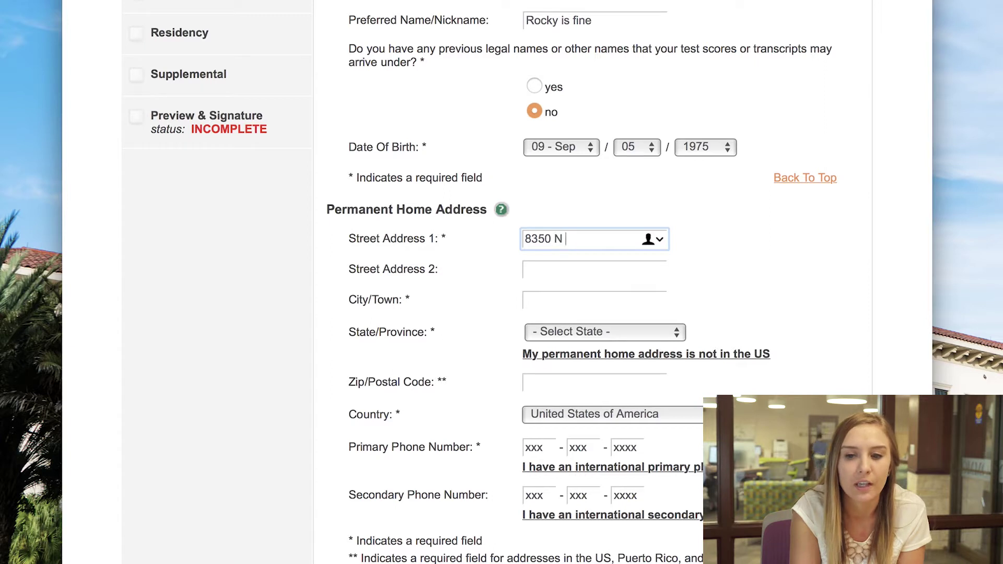
type("Tamiami Trail")
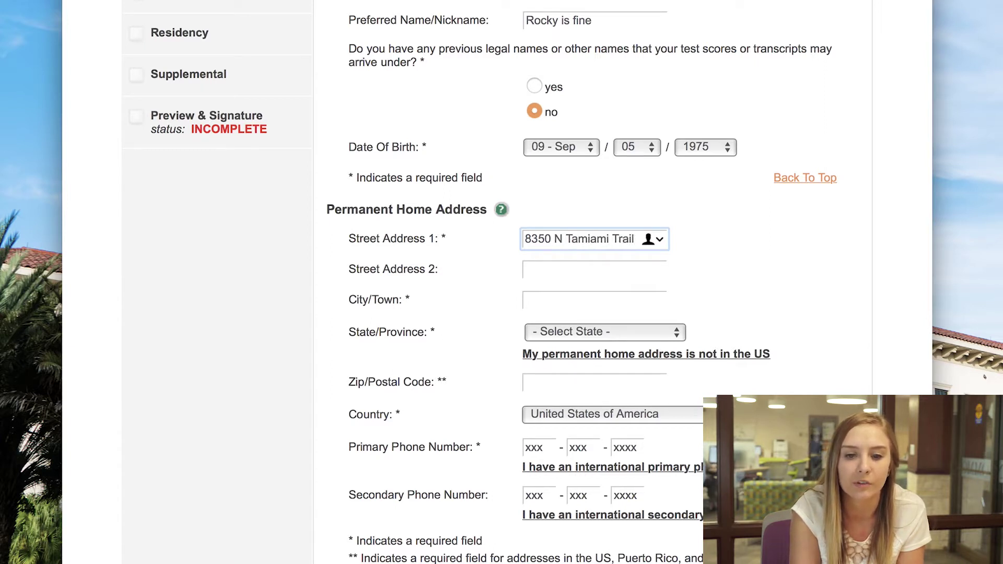
key("Tab")
key("Tab")
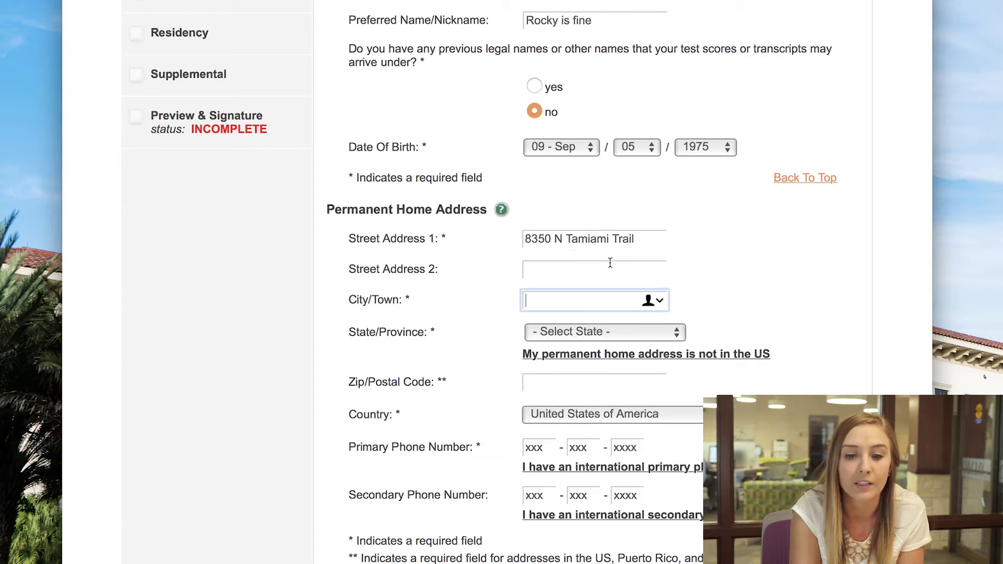
type("Sarasota")
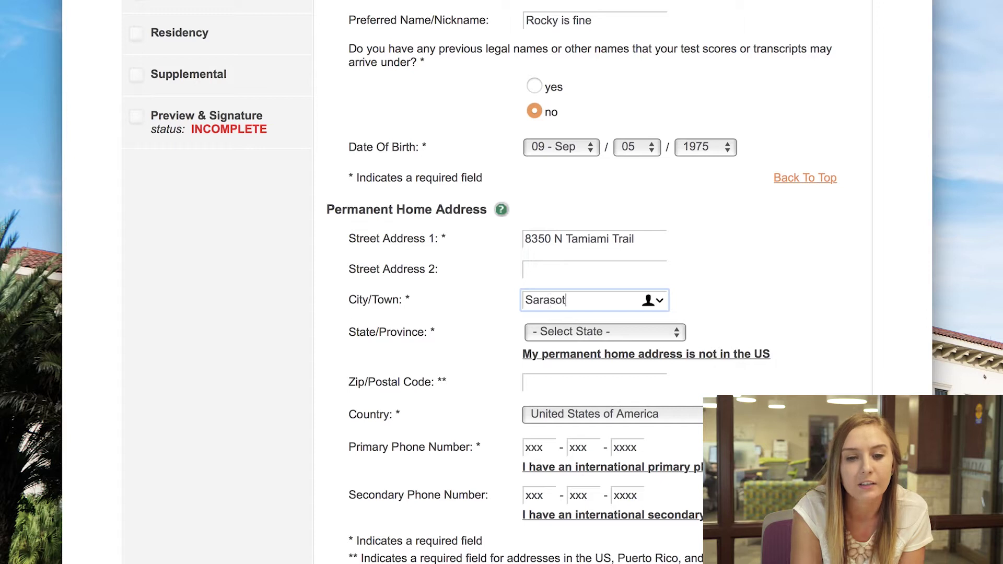
key("Tab")
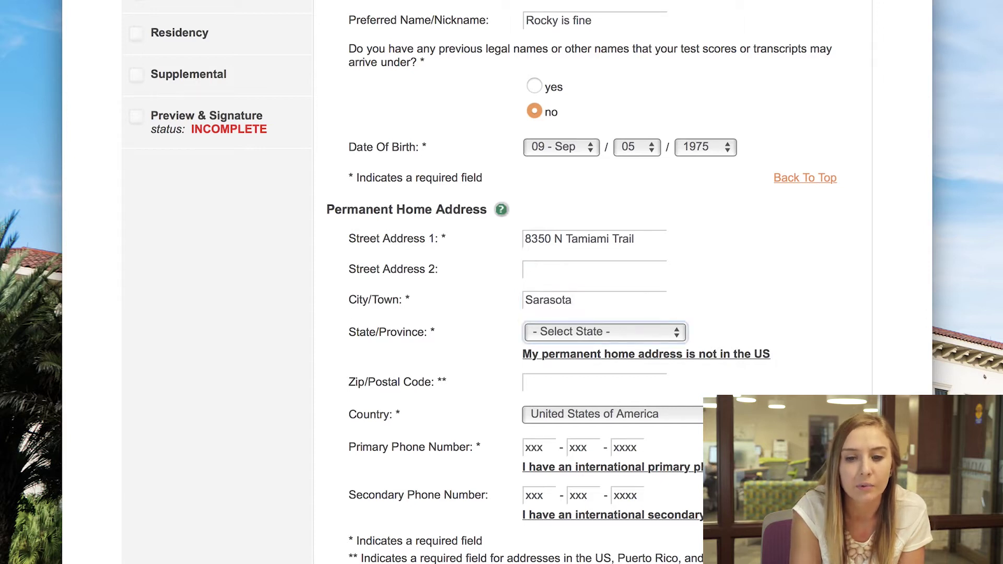
Choose Florida as the state and SARASOTA as the county, and enter the home address's zip code.
key("f")
key("Tab")
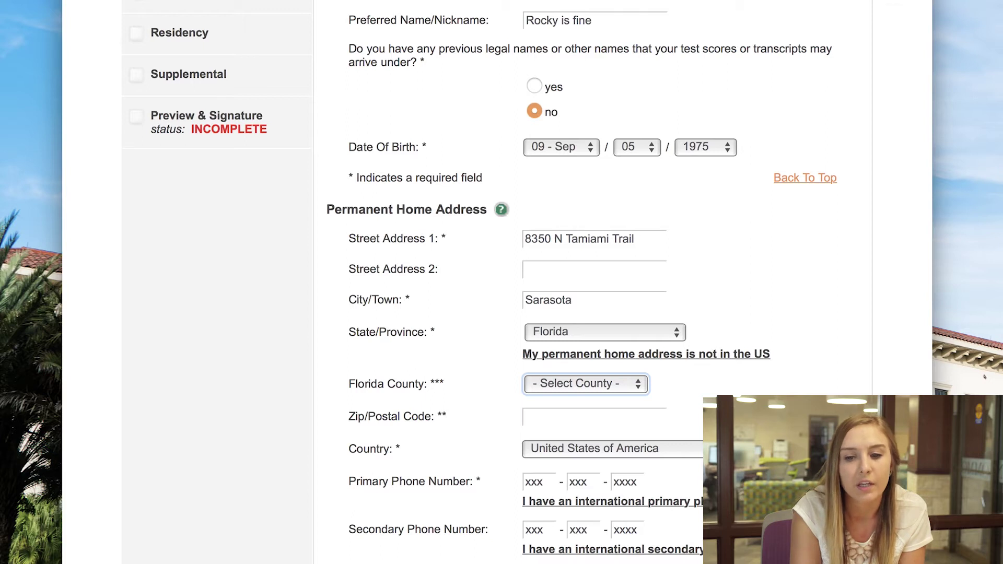
key("s")
key("a")
key("r")
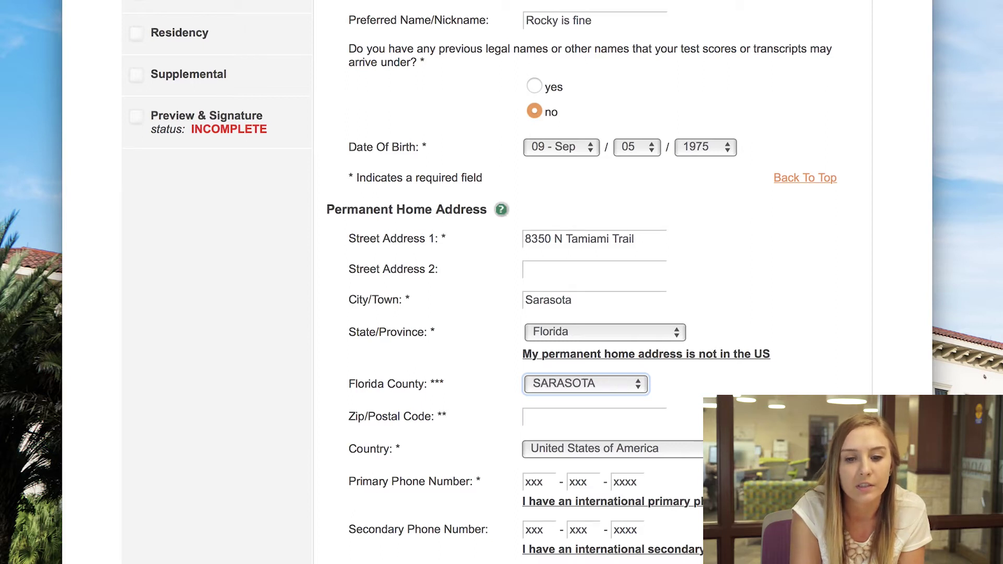
key("Tab")
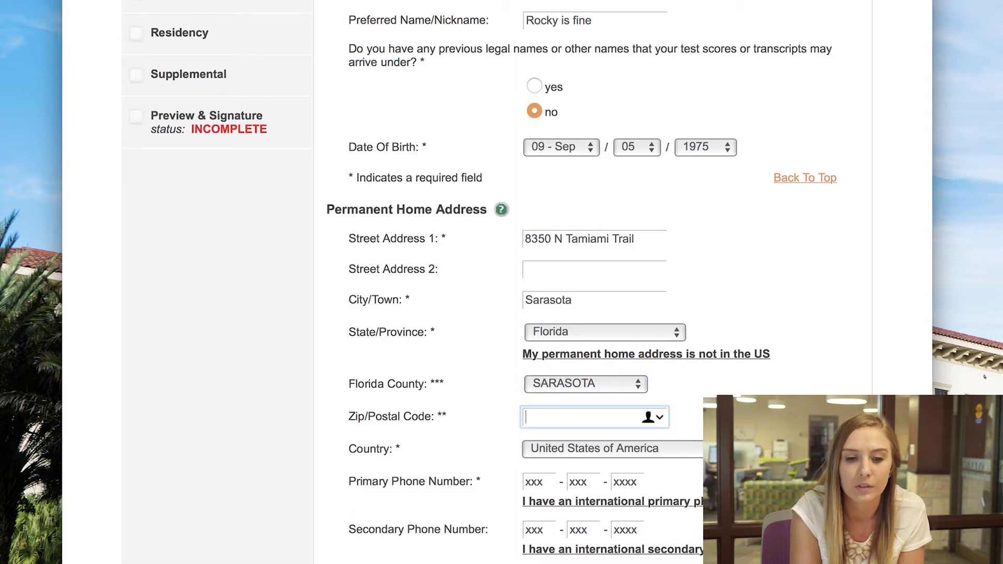
type("3")
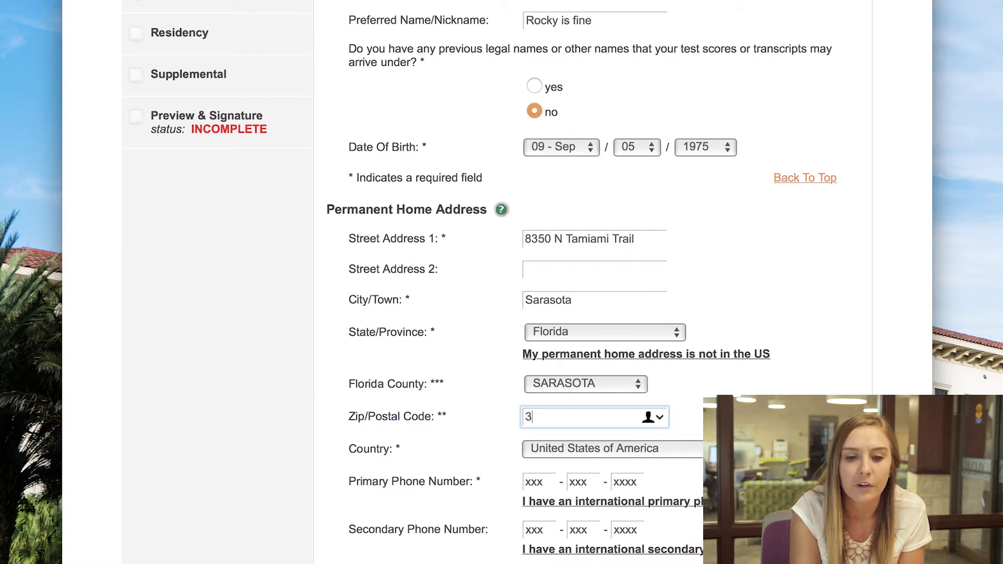
type("4243")
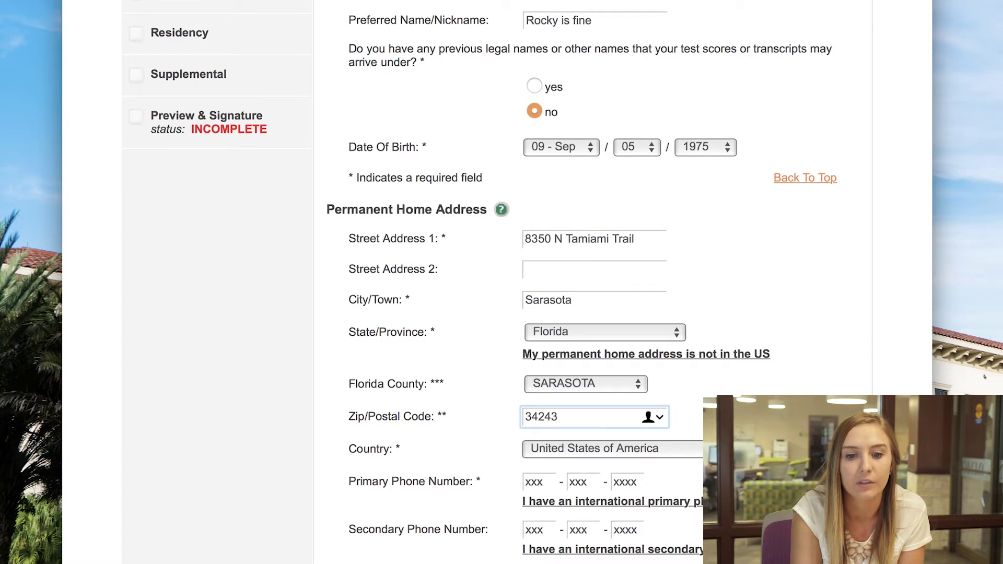
key("Tab")
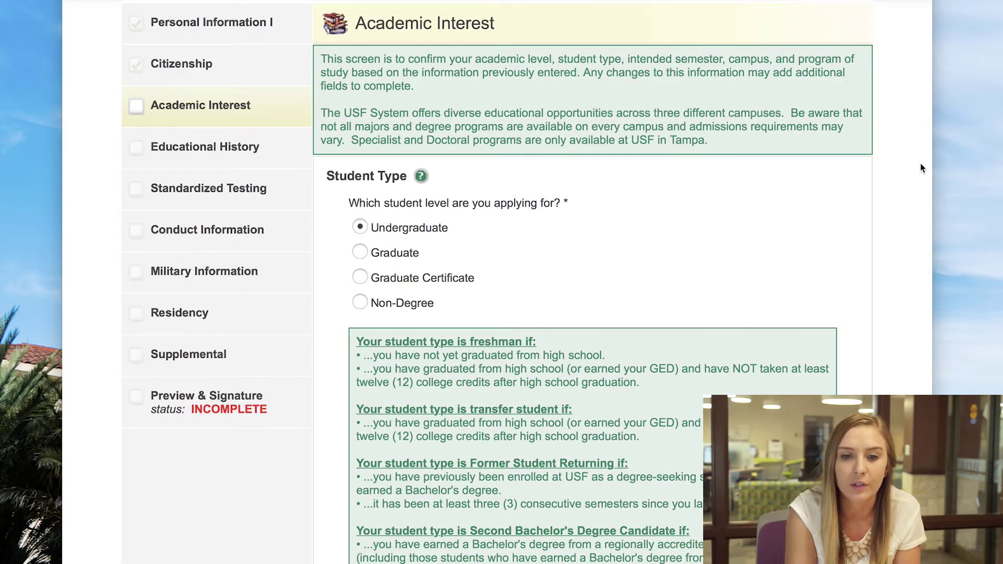
Choose Fall 2018 as the semester being applied for in the Academic Interest section.
scroll(921, 167, "down", 3)
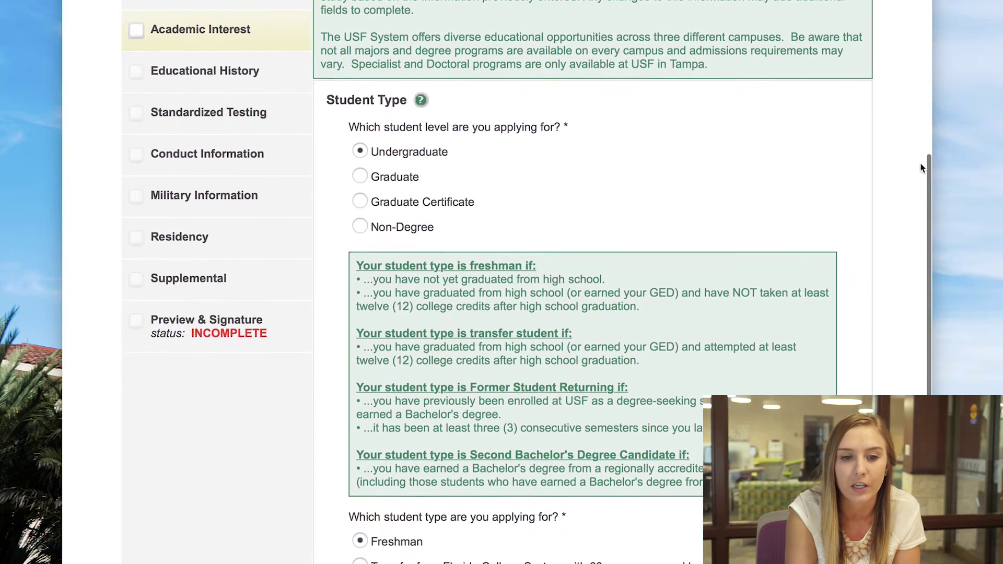
scroll(921, 167, "down", 2)
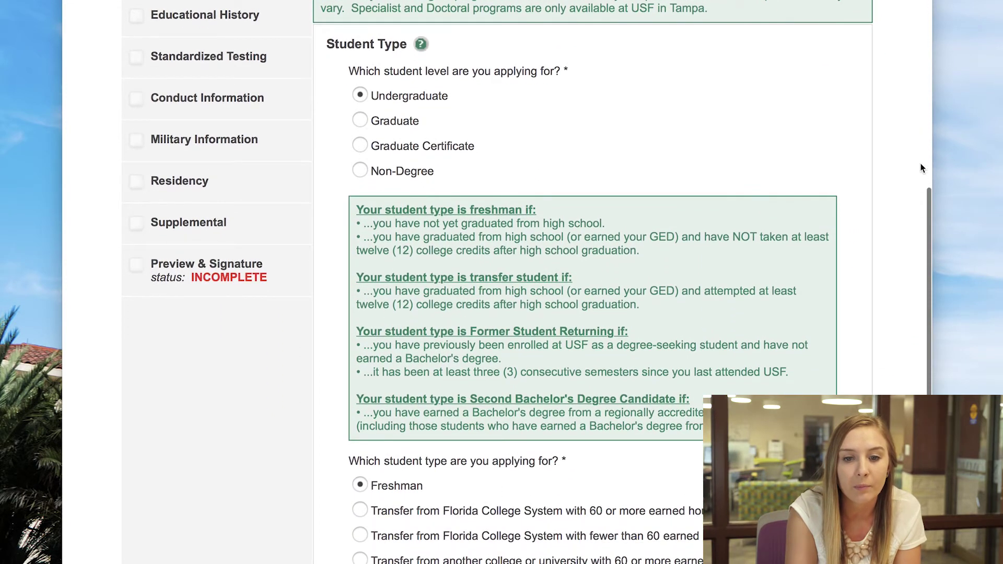
scroll(921, 167, "down", 4)
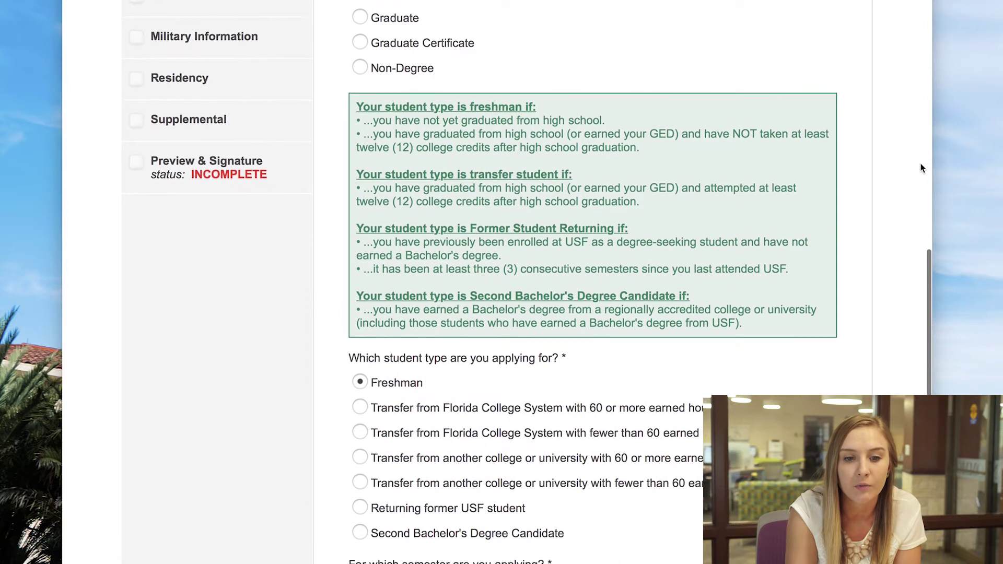
scroll(921, 166, "down", 3)
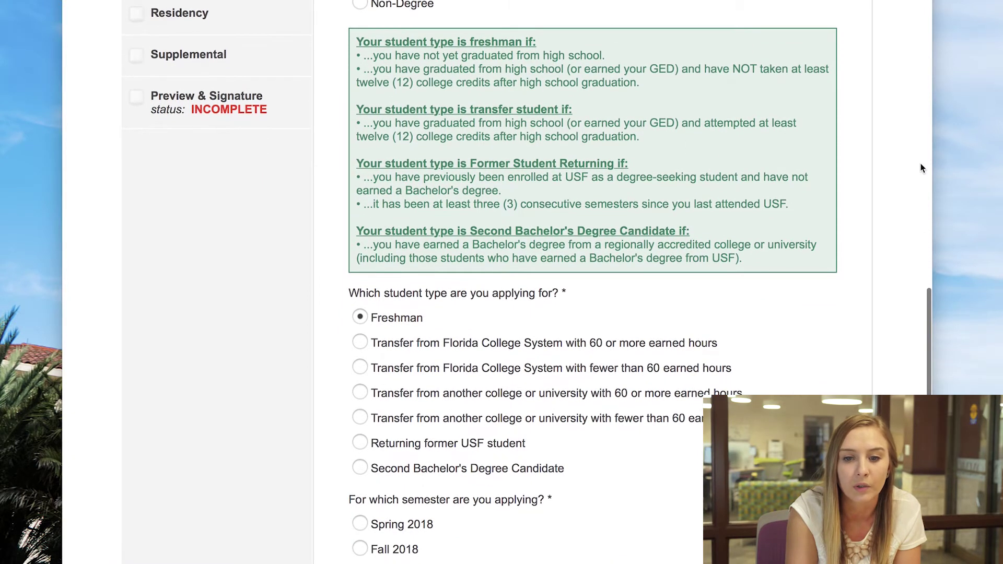
scroll(921, 167, "down", 2)
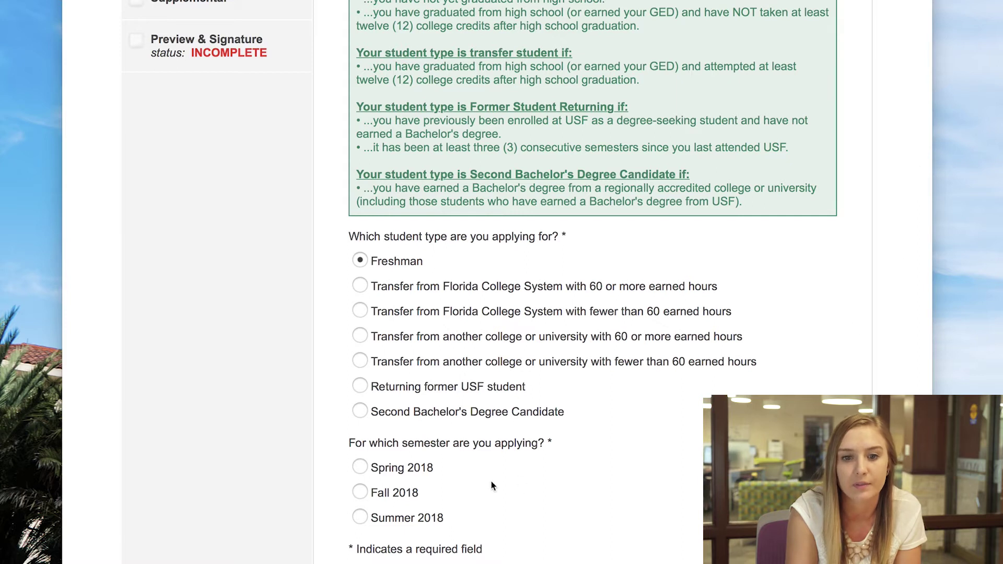
left_click(359, 493)
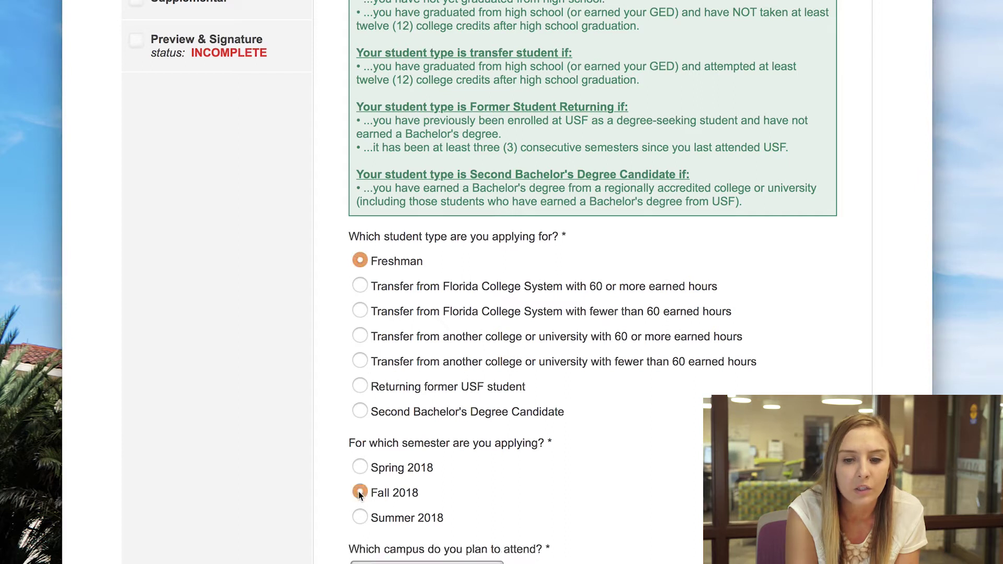
Choose USF Sarasota-Manatee as the campus to attend and open the list of programs.
scroll(363, 494, "down", 3)
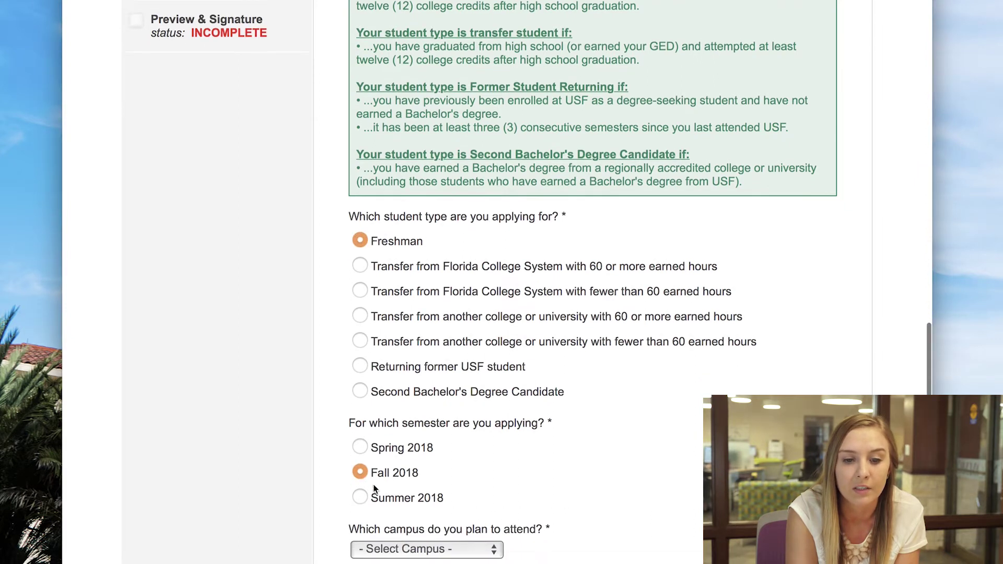
left_click(403, 488)
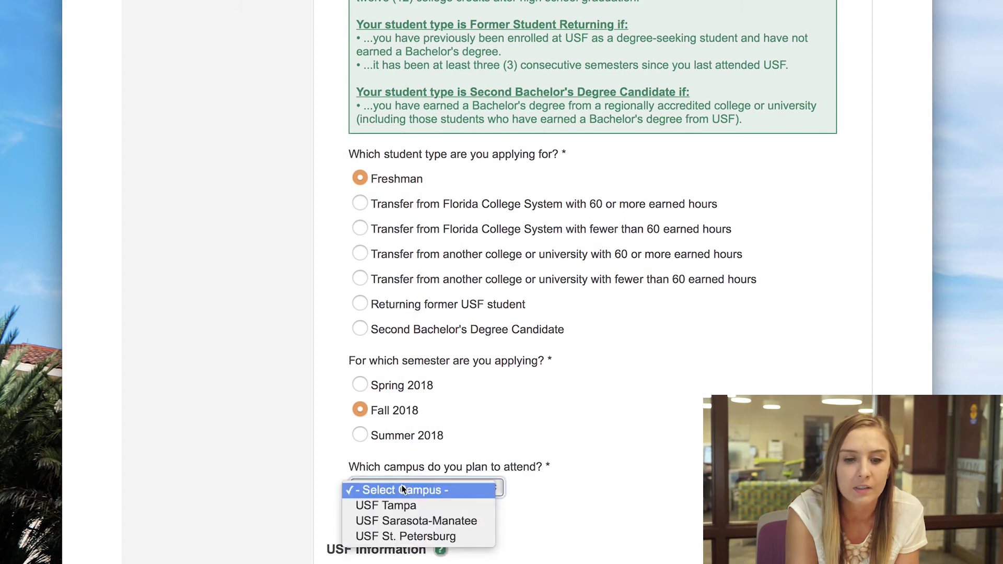
left_click(402, 523)
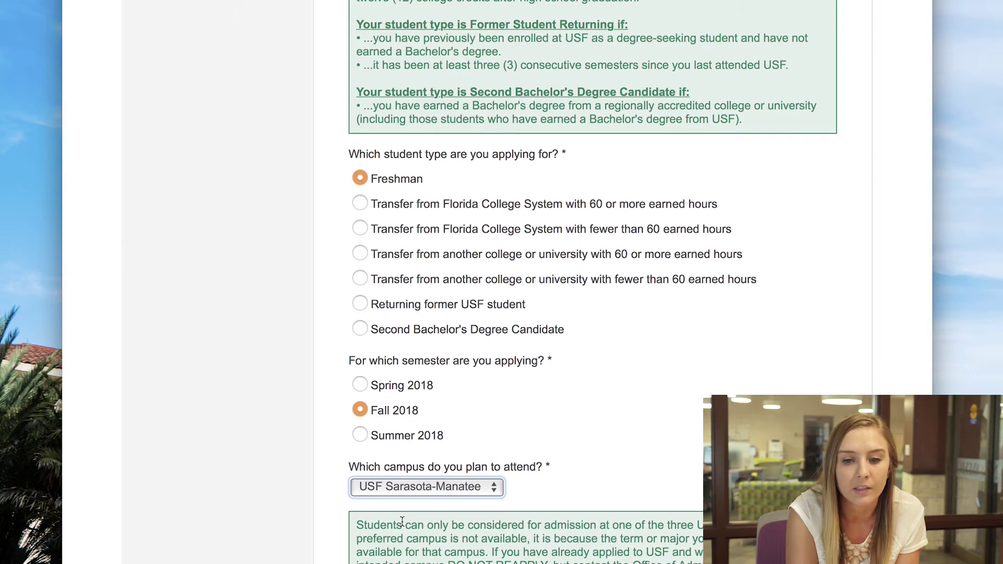
scroll(682, 525, "down", 3)
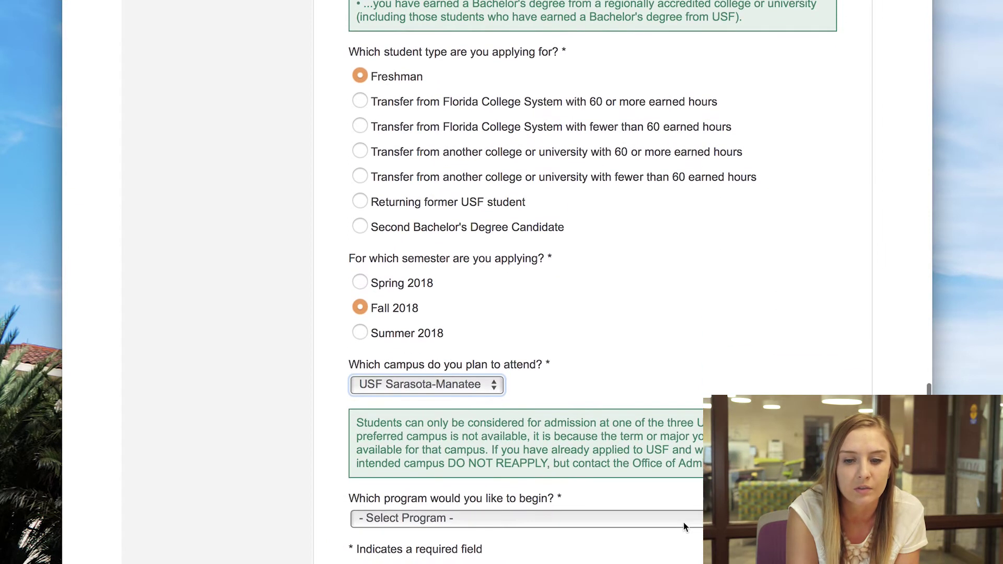
left_click(683, 523)
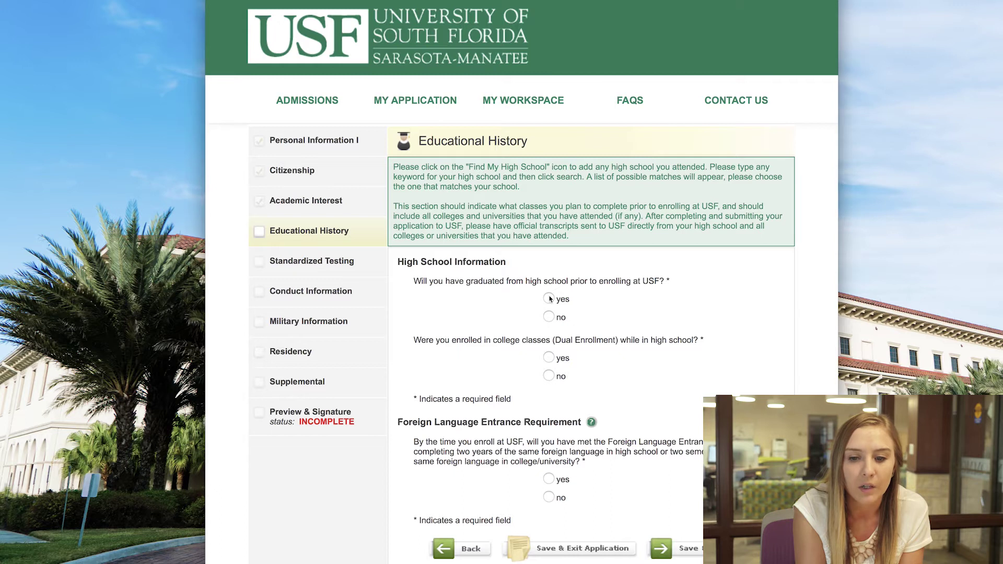
Answer yes to having graduated from high school before enrolling at USF.
left_click(549, 299)
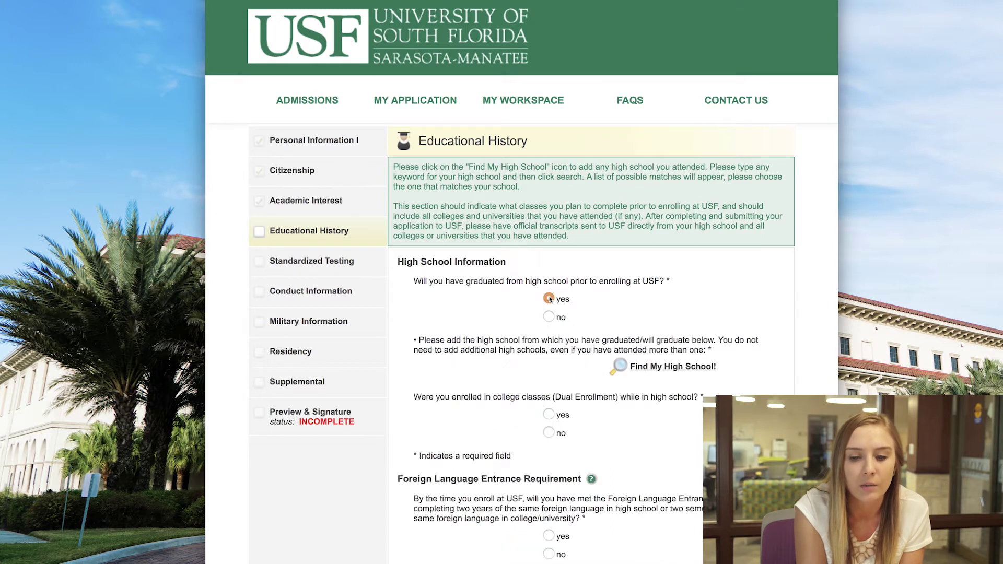
scroll(549, 298, "down", 3)
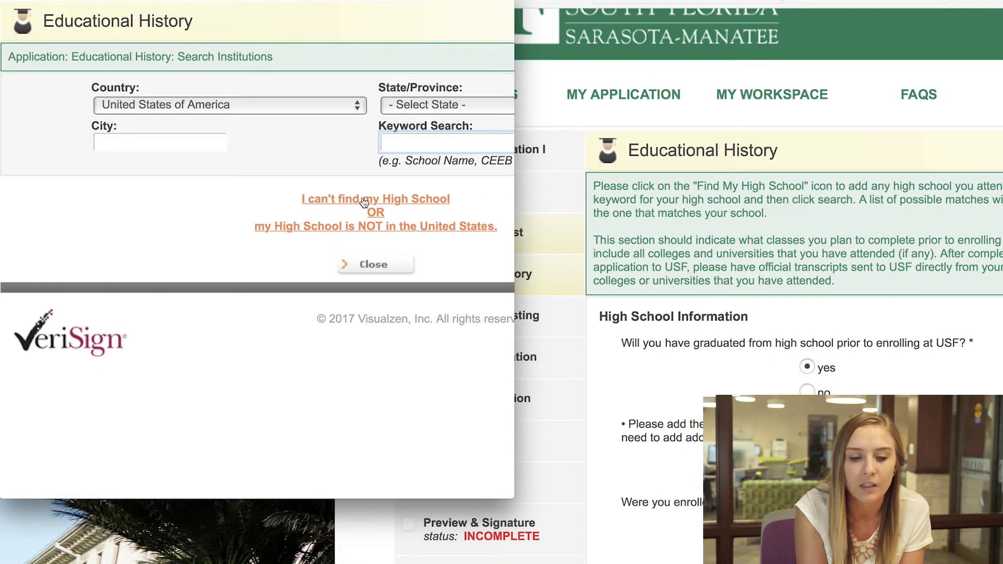
Set the high school search to the city Bradenton and the state Florida.
scroll(355, 201, "right", 2)
scroll(354, 201, "right", 2)
left_click(185, 149)
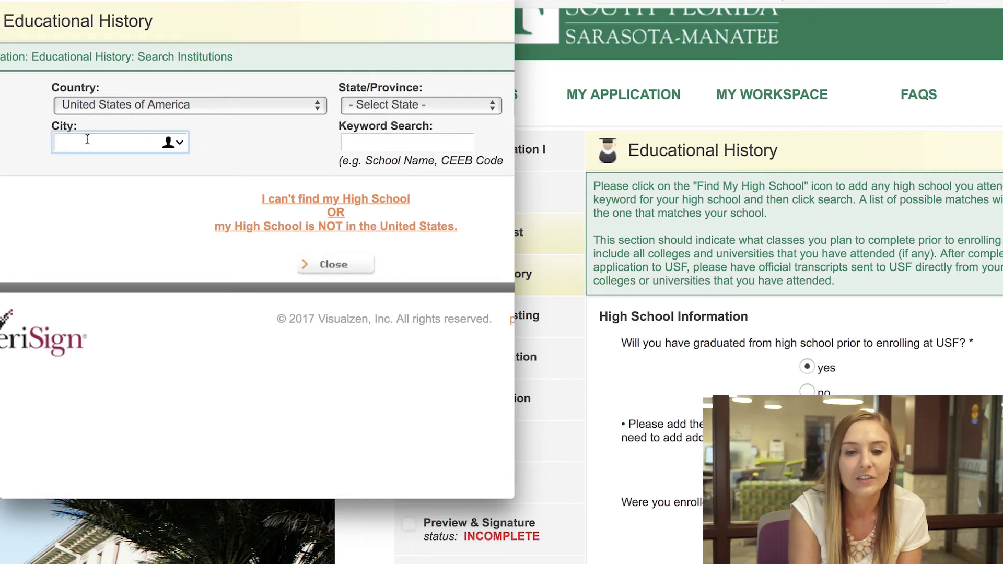
type("Bradenton")
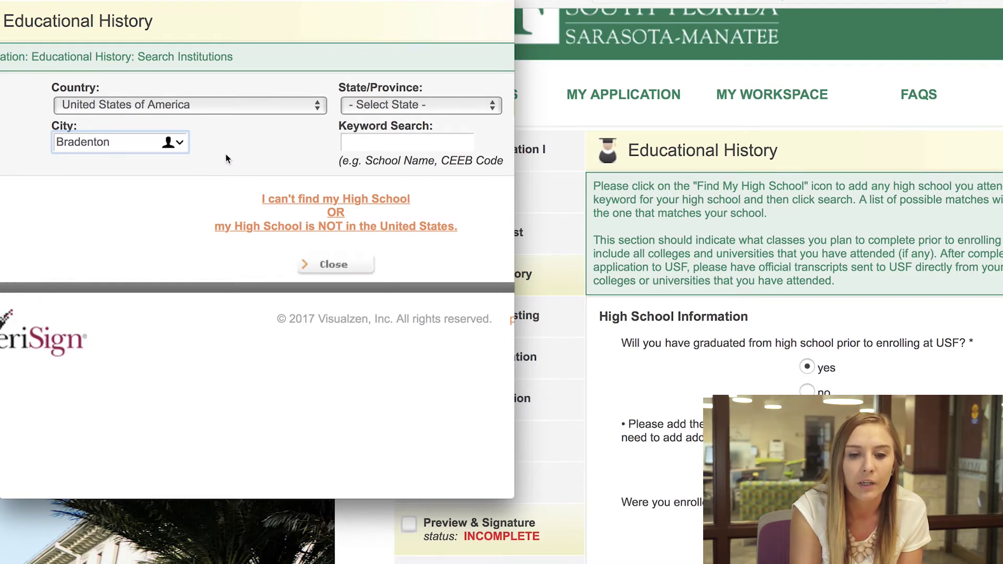
left_click(367, 106)
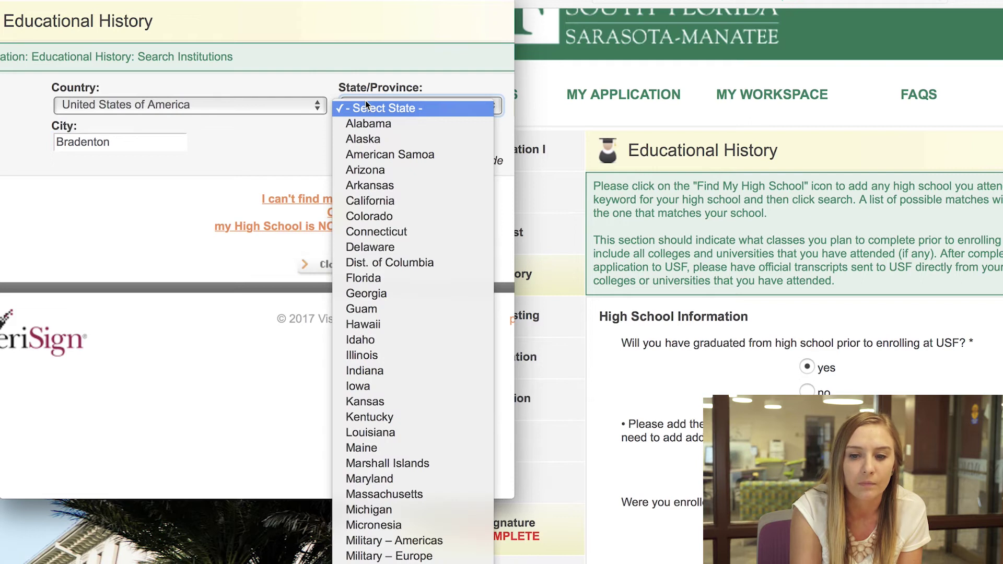
key("f")
key("Return")
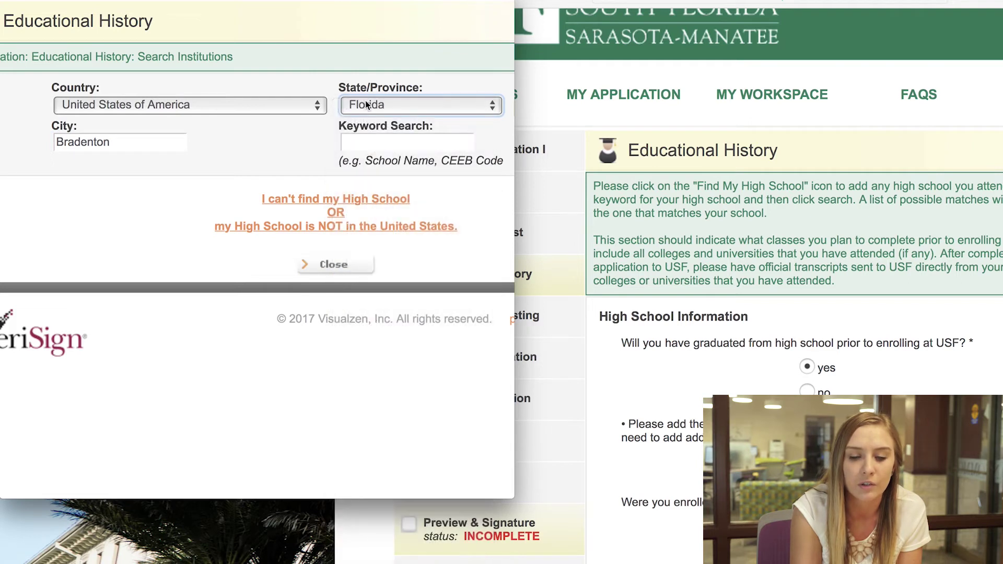
scroll(366, 139, "right", 2)
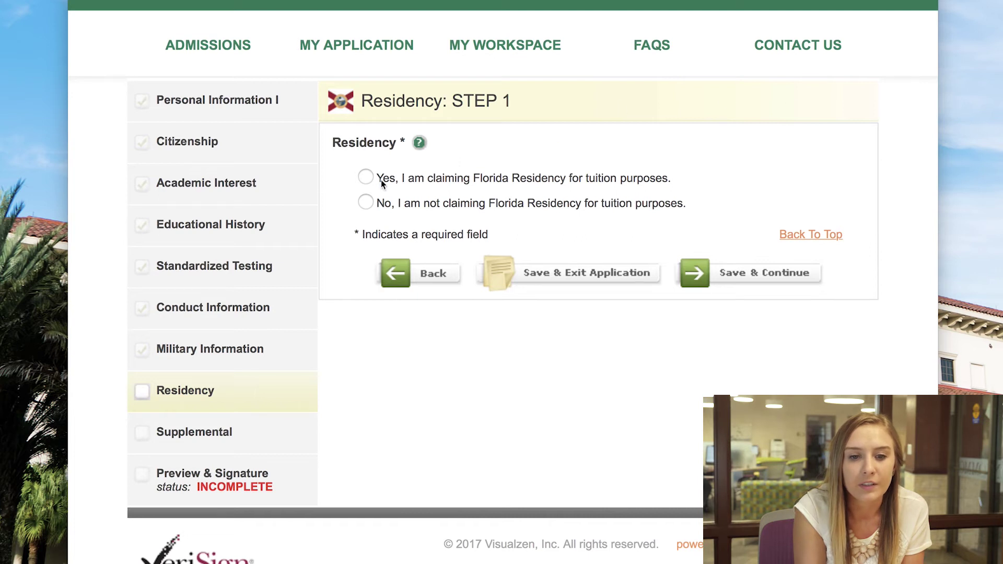
Claim Florida residency for tuition purposes, then save and continue through the residency steps.
left_click(366, 178)
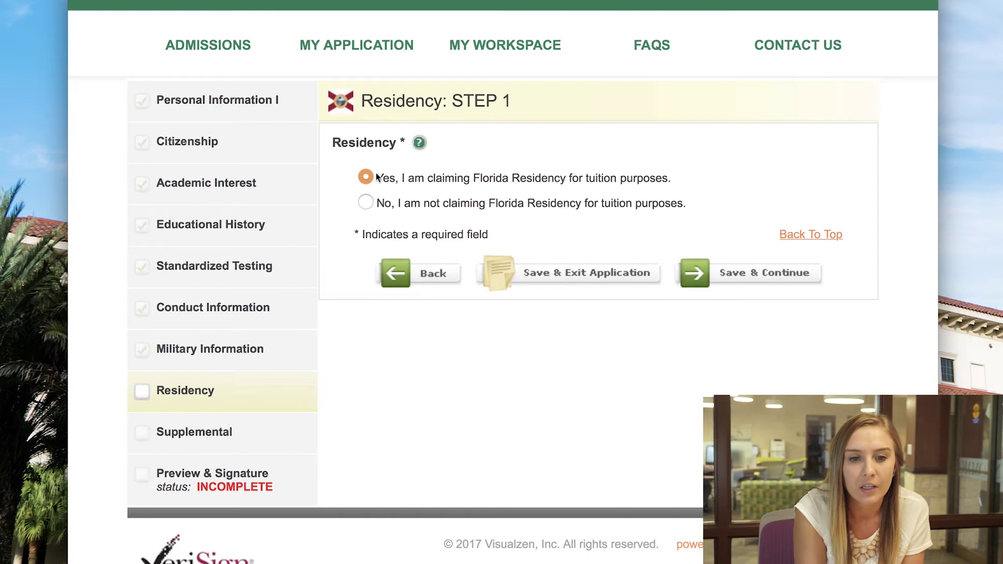
left_click(708, 279)
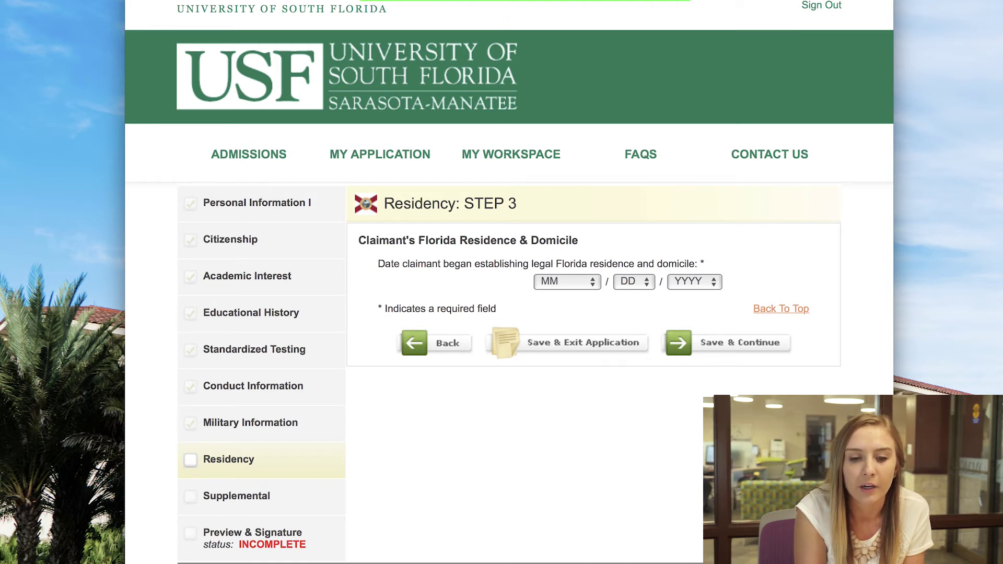
left_click(681, 343)
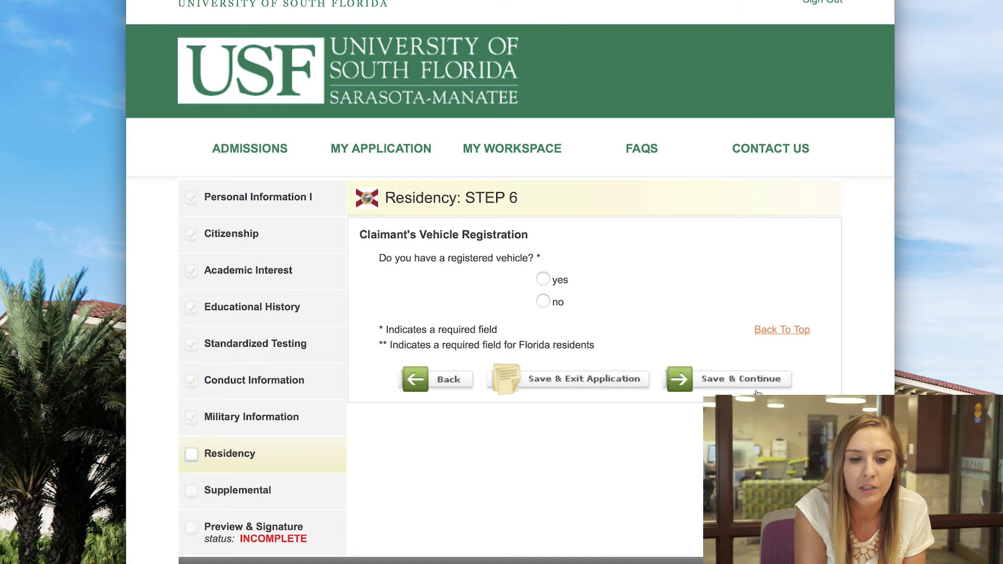
left_click(757, 391)
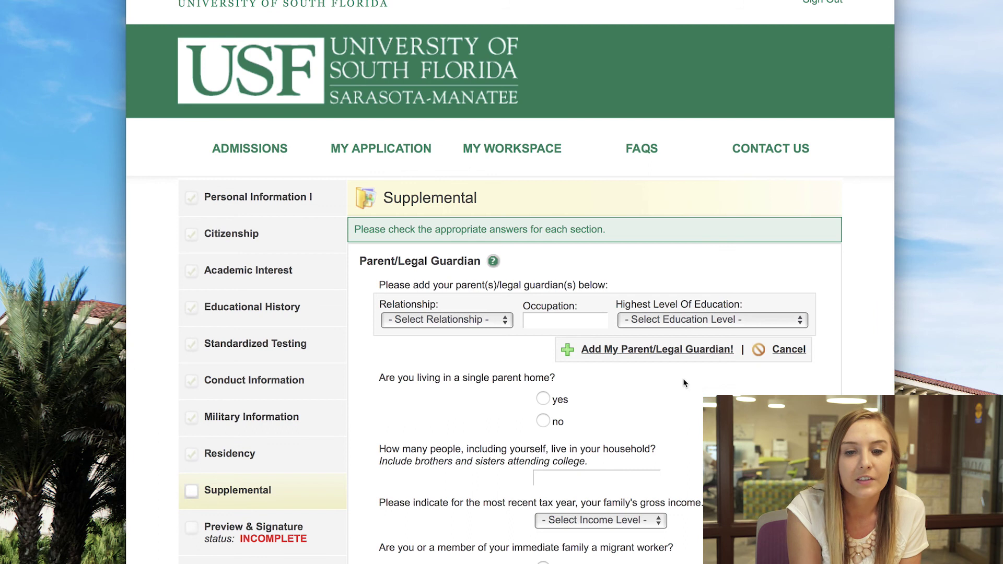
Sign the application by entering the applicant's full name and retyping it in the confirmation field.
scroll(684, 382, "down", 1)
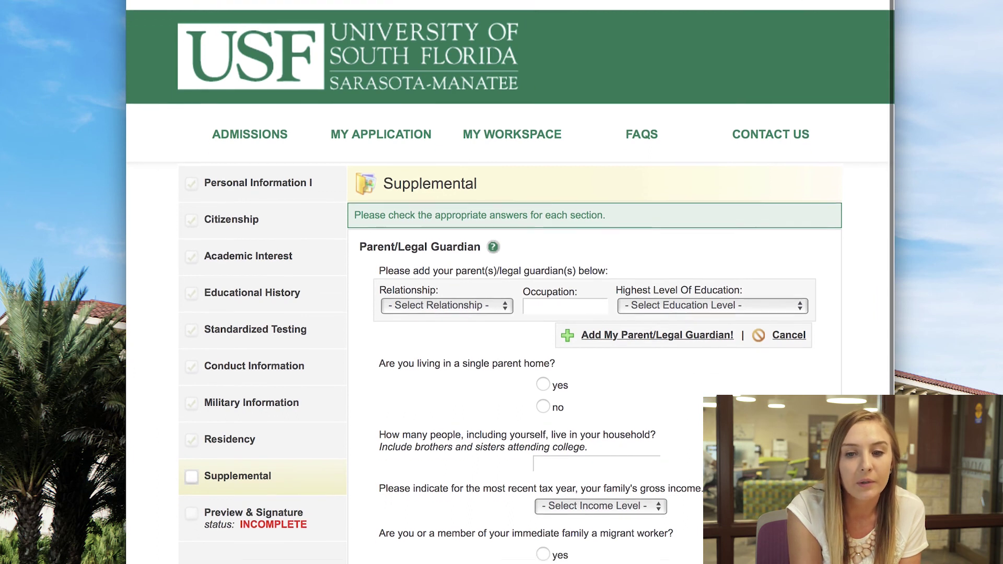
scroll(510, 282, "down", 3)
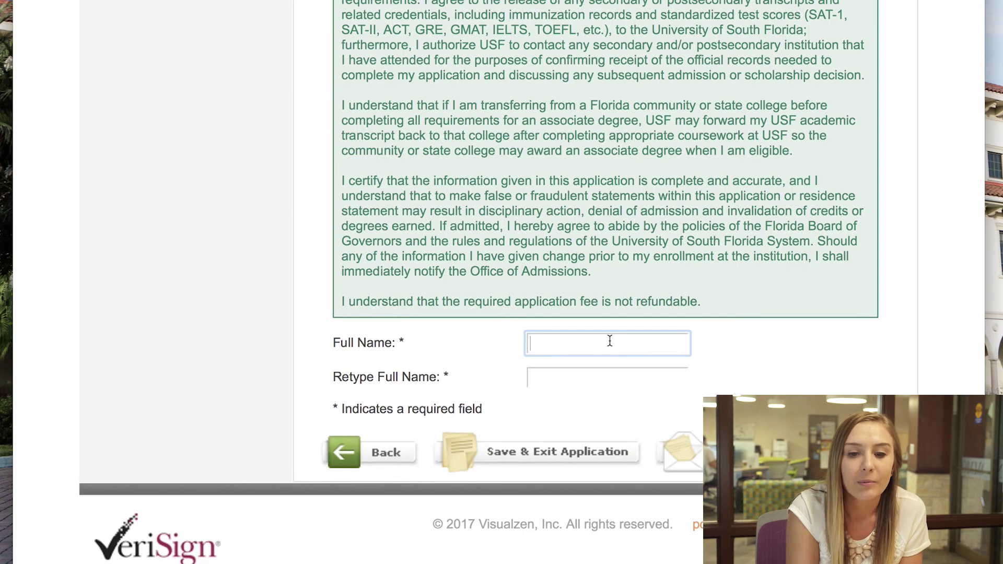
left_click(609, 340)
type("Rocky Thebull")
key("Tab")
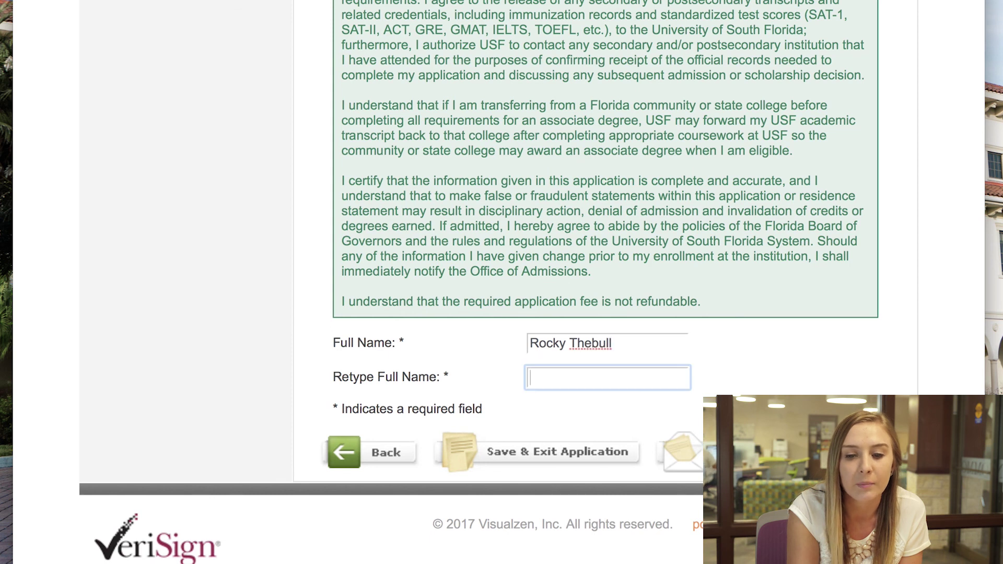
type("Rocky Thebull")
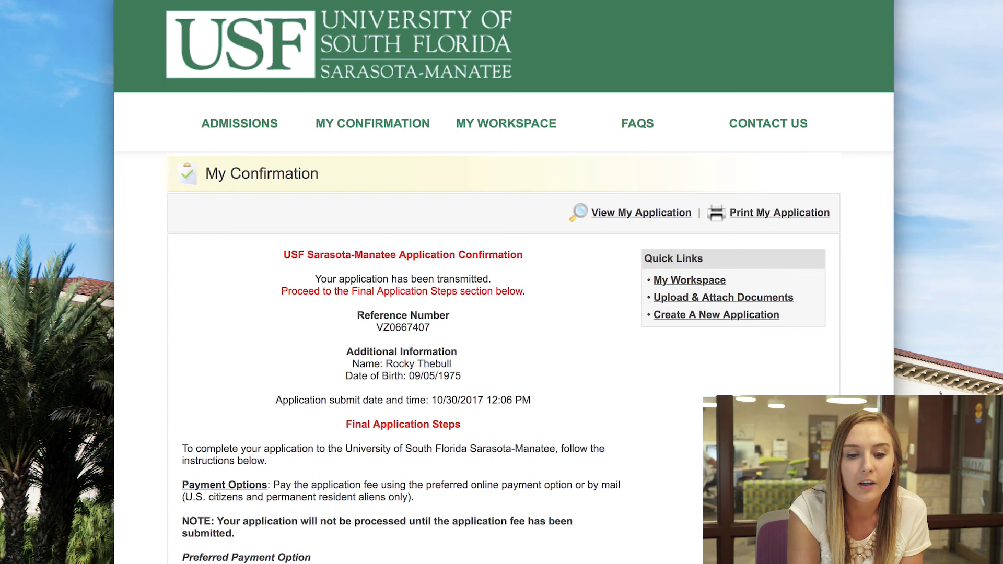